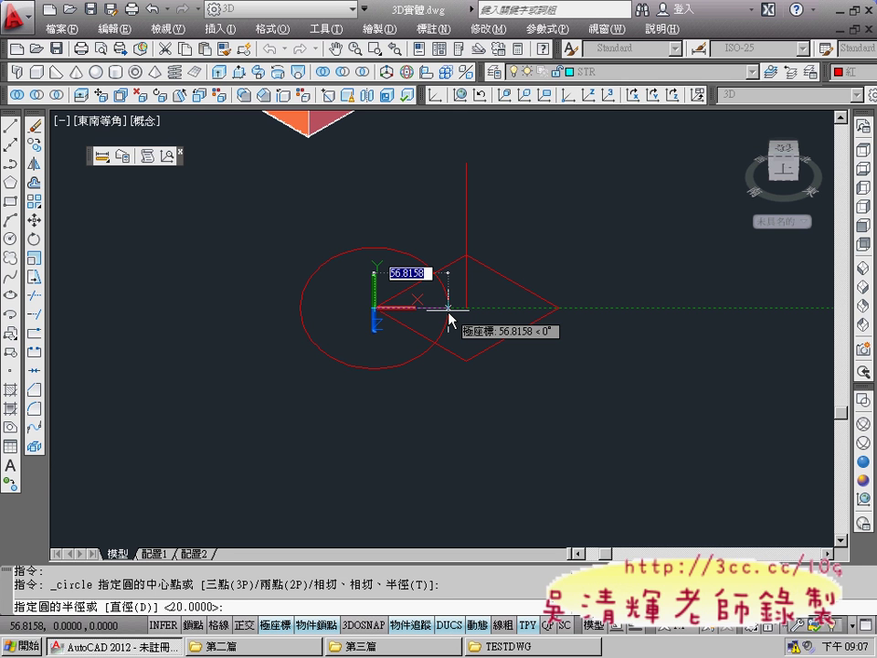
Give the circle at the base's left corner a radius of 100.
type("100")
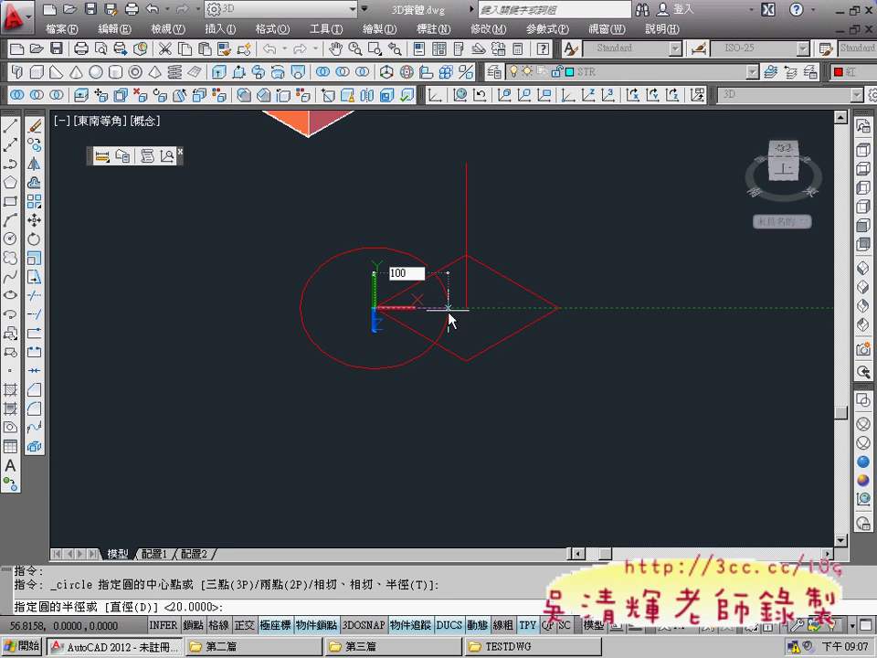
key("Return")
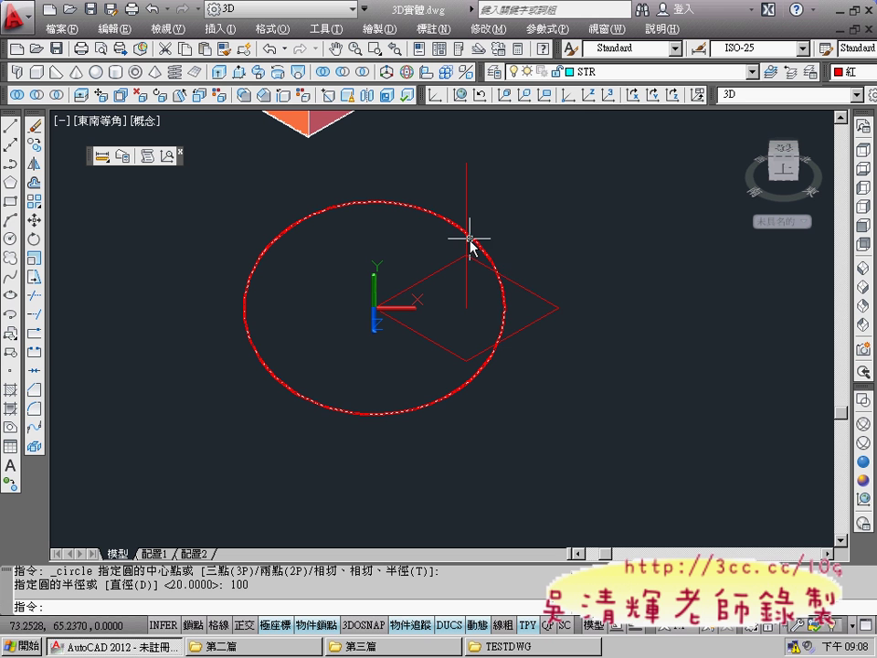
mouse_move(479, 243)
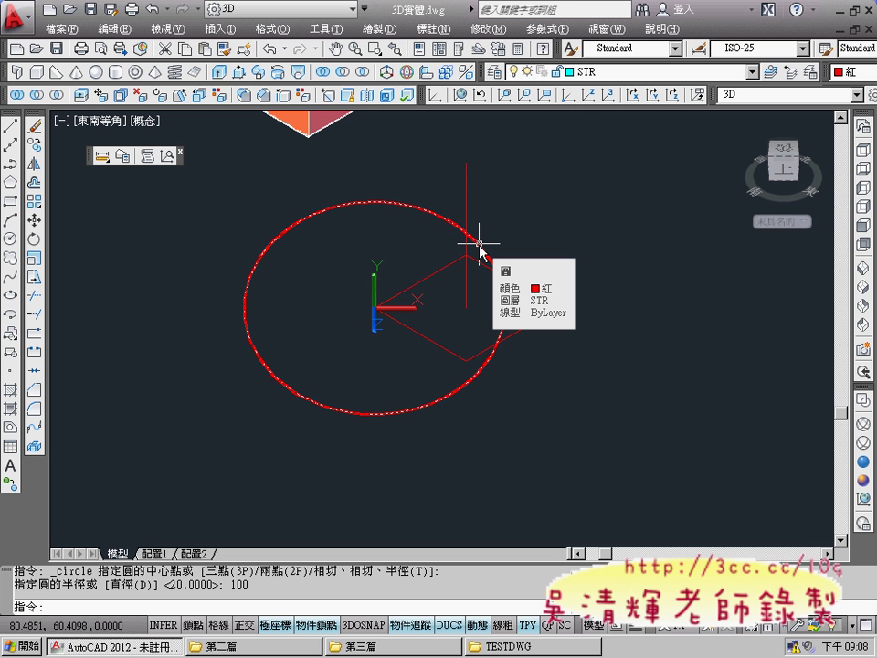
Trim the vertical line above the circle's edge, then delete the radius-100 circle.
left_click(480, 246)
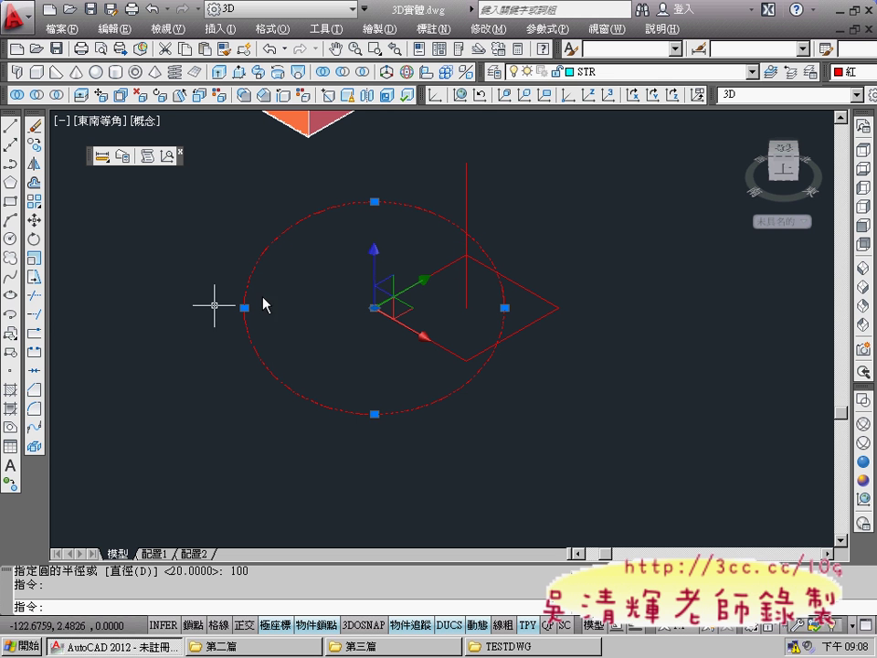
left_click(37, 297)
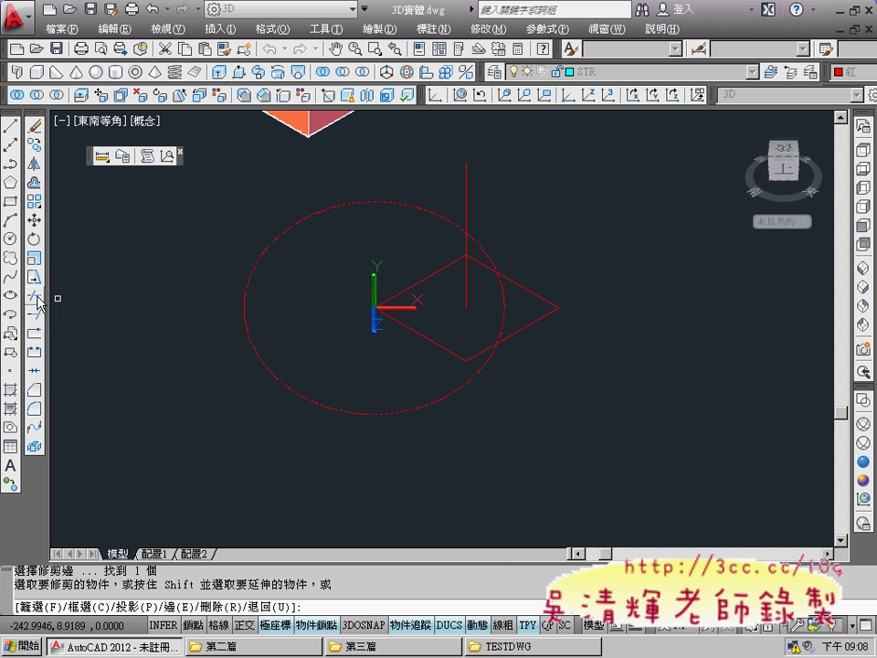
left_click(467, 193)
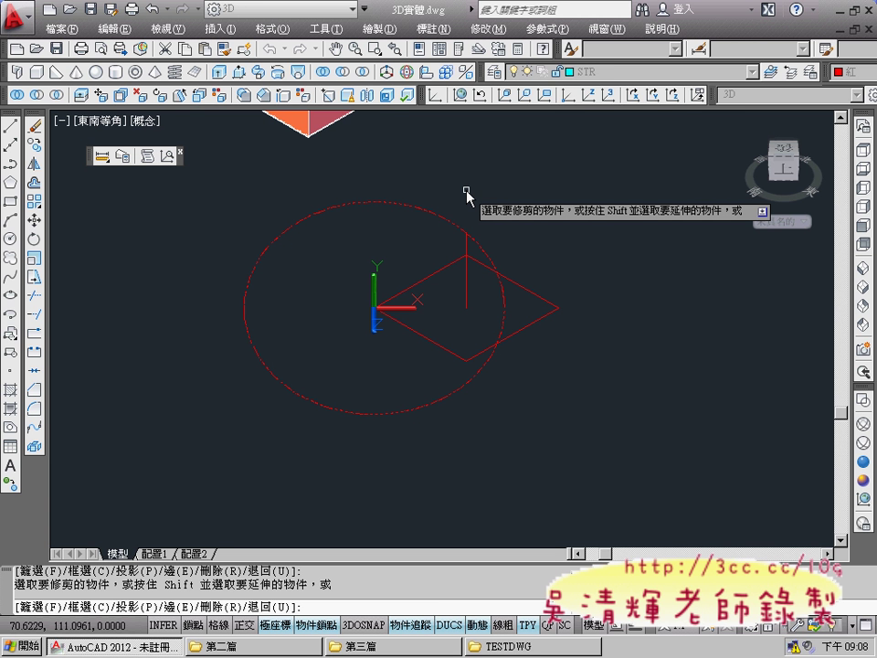
key("Escape")
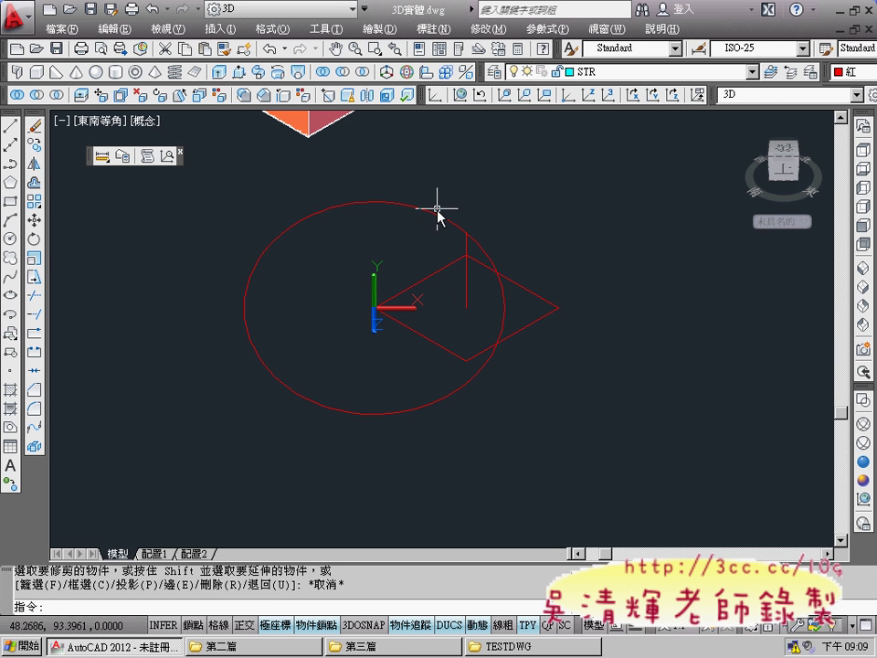
left_click(435, 213)
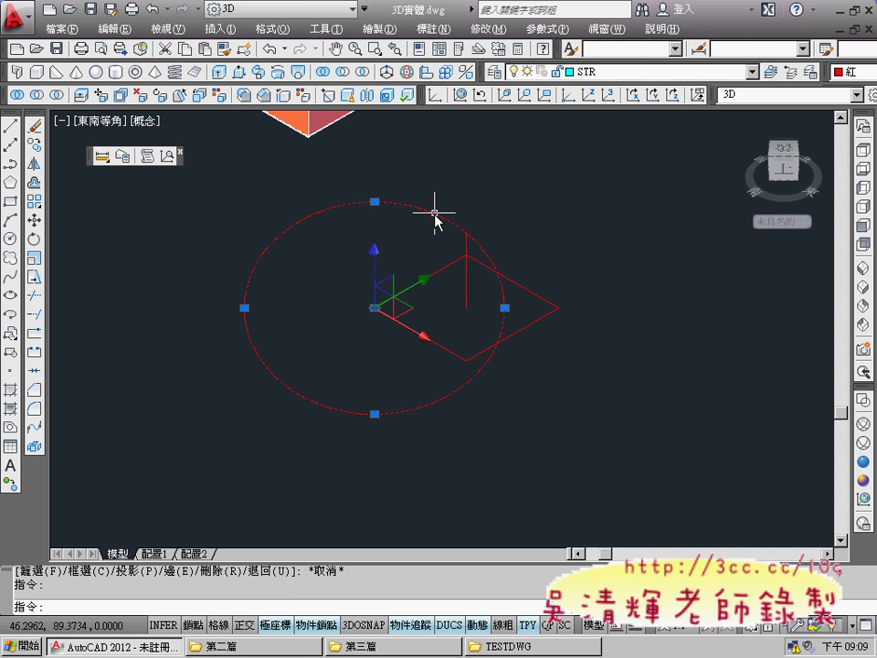
key("Delete")
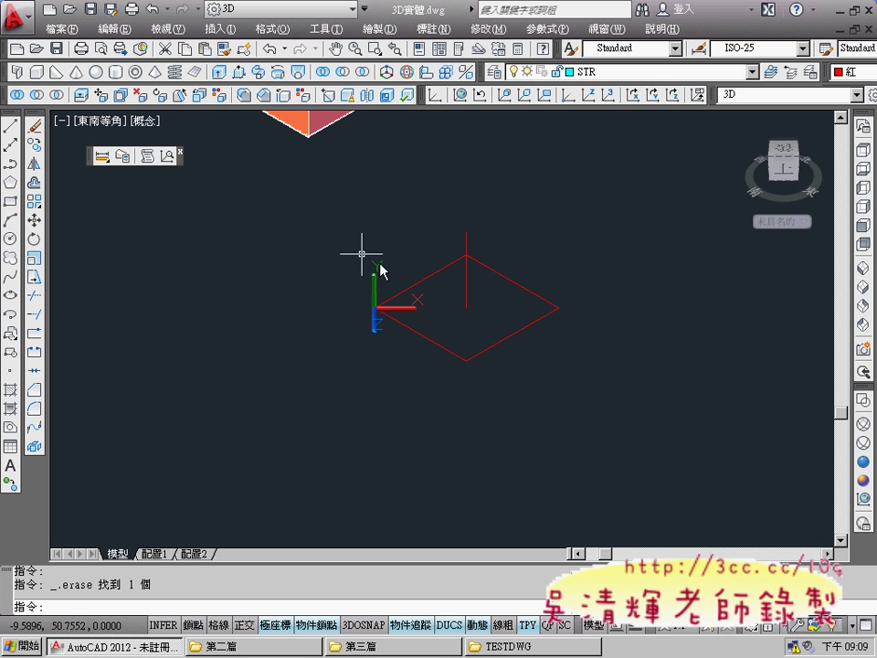
Abandon a first pyramid attempt and reset the UCS to World.
left_click(154, 71)
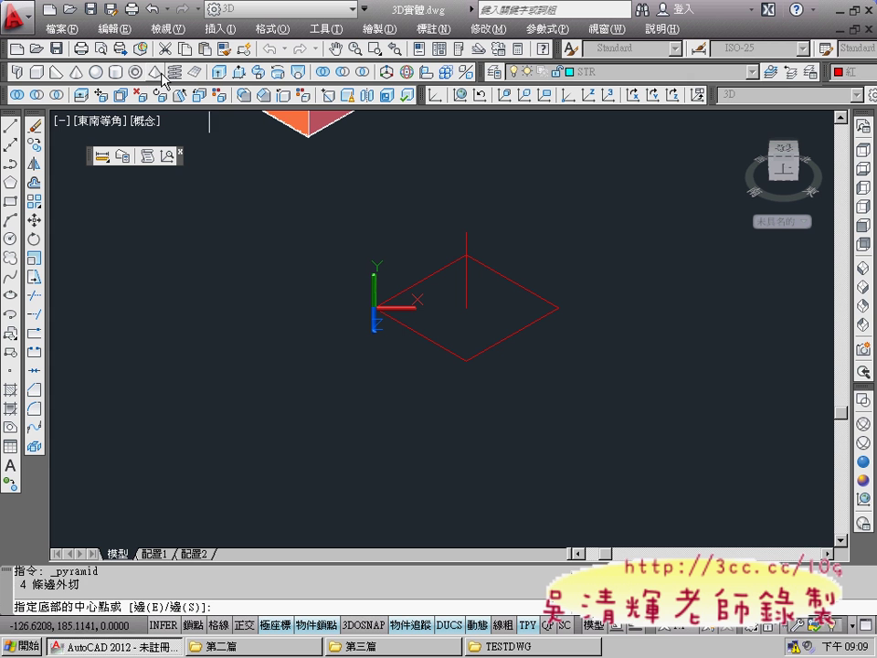
left_click(467, 307)
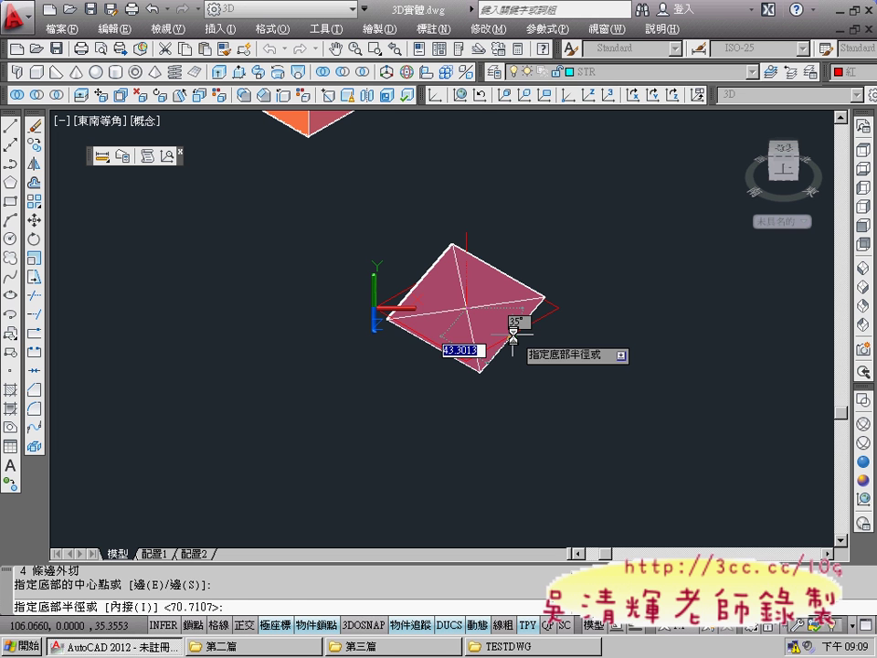
key("Escape")
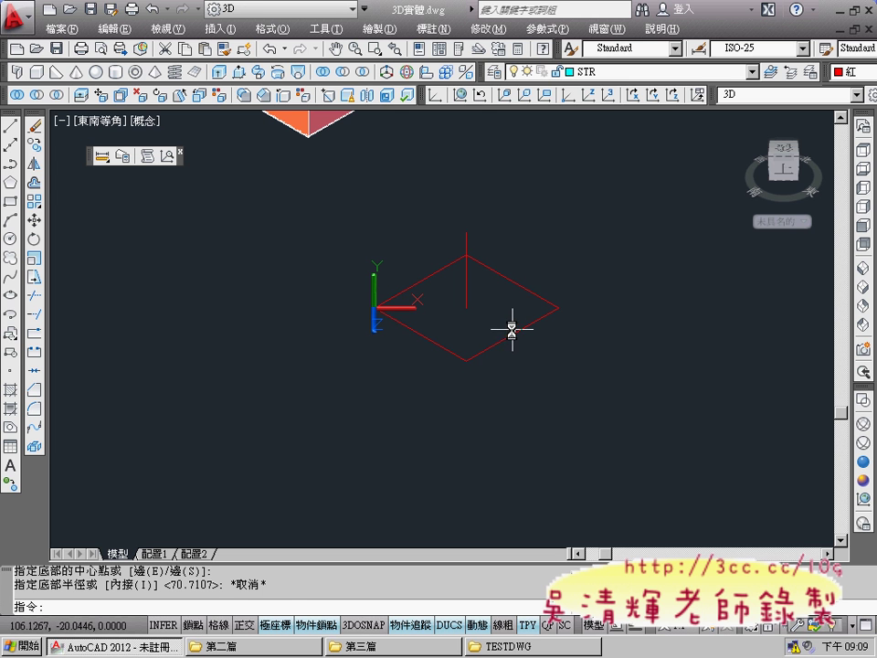
left_click(462, 95)
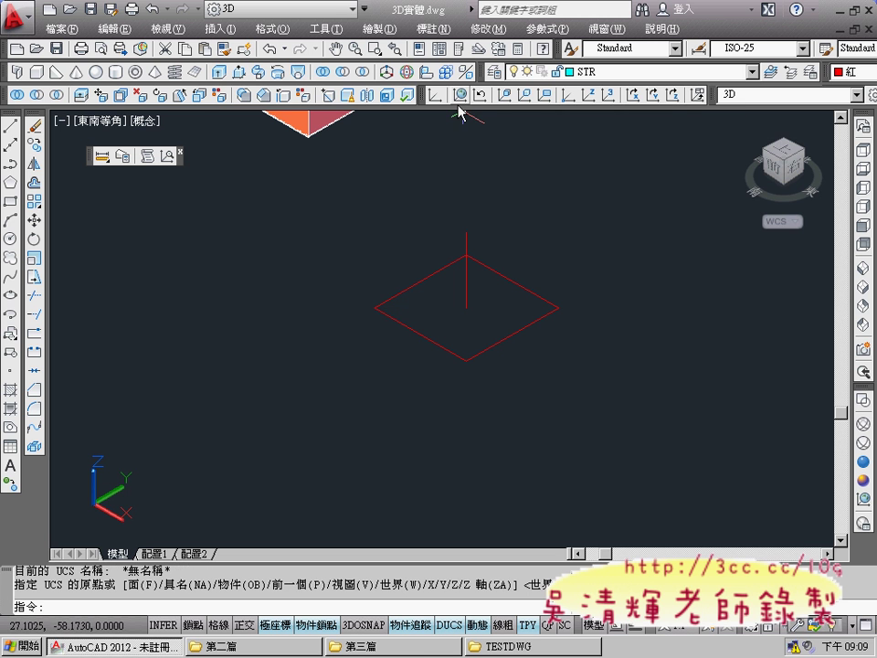
Create a pyramid centred on the square, base to its edge, apex at the line's top.
left_click(157, 72)
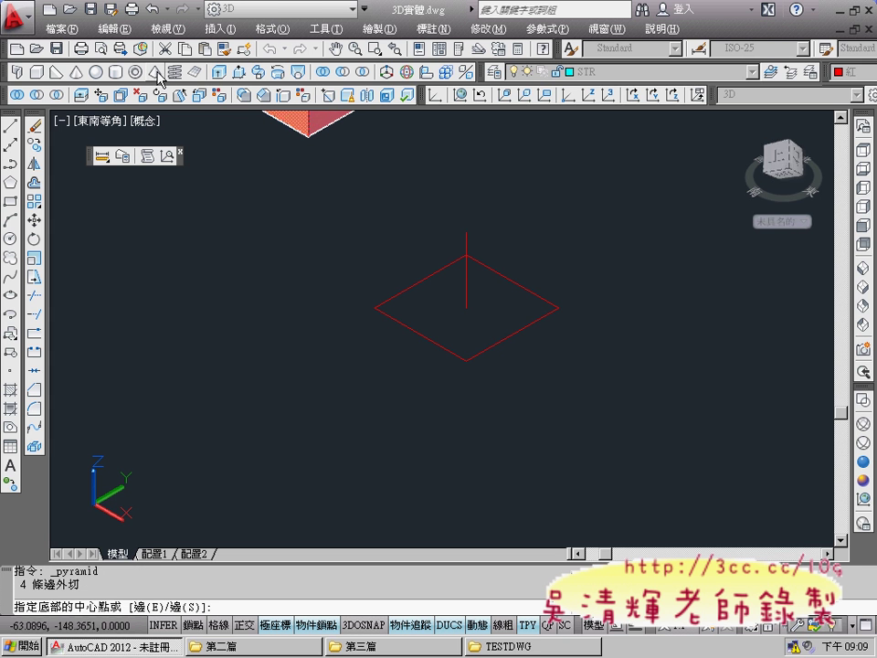
left_click(467, 307)
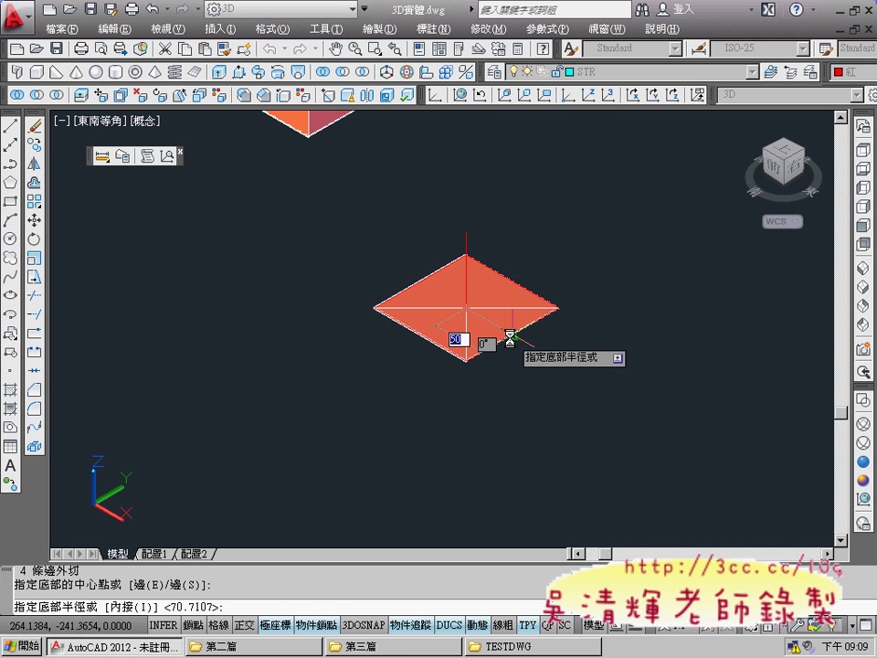
left_click(509, 338)
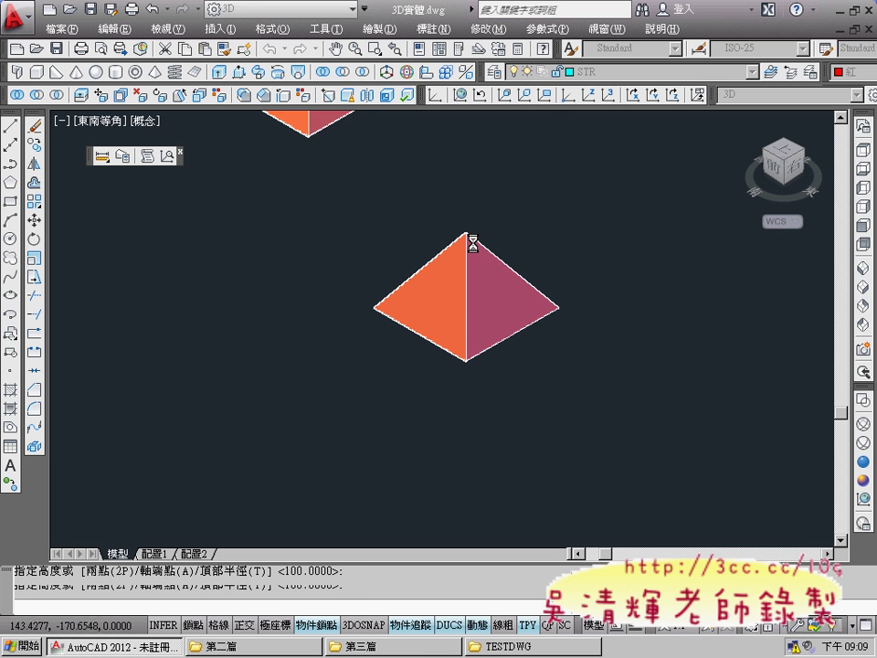
left_click(468, 235)
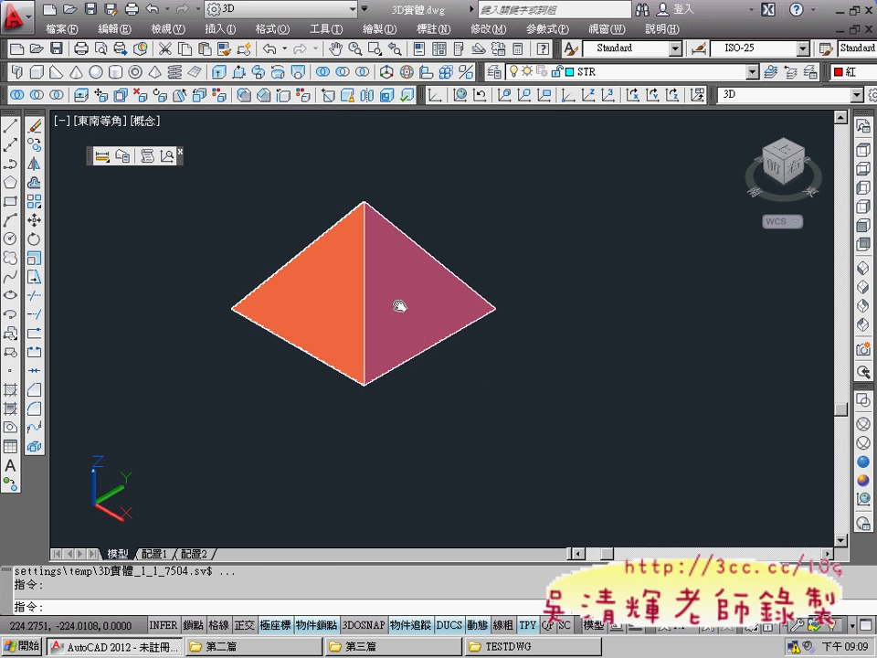
left_click(103, 156)
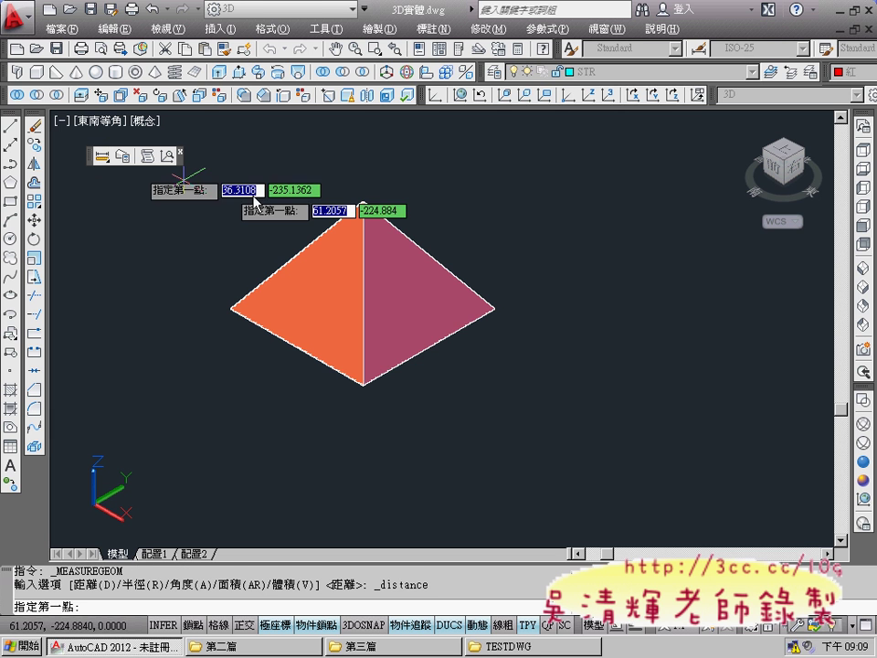
left_click(363, 199)
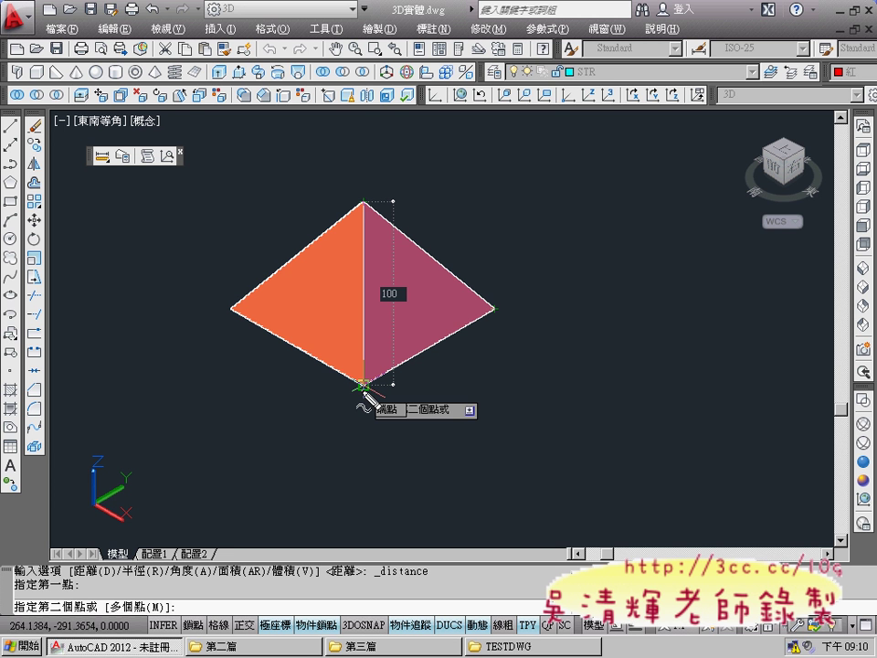
mouse_move(364, 203)
left_mouse_down()
mouse_move(420, 360)
mouse_move(498, 315)
left_mouse_up()
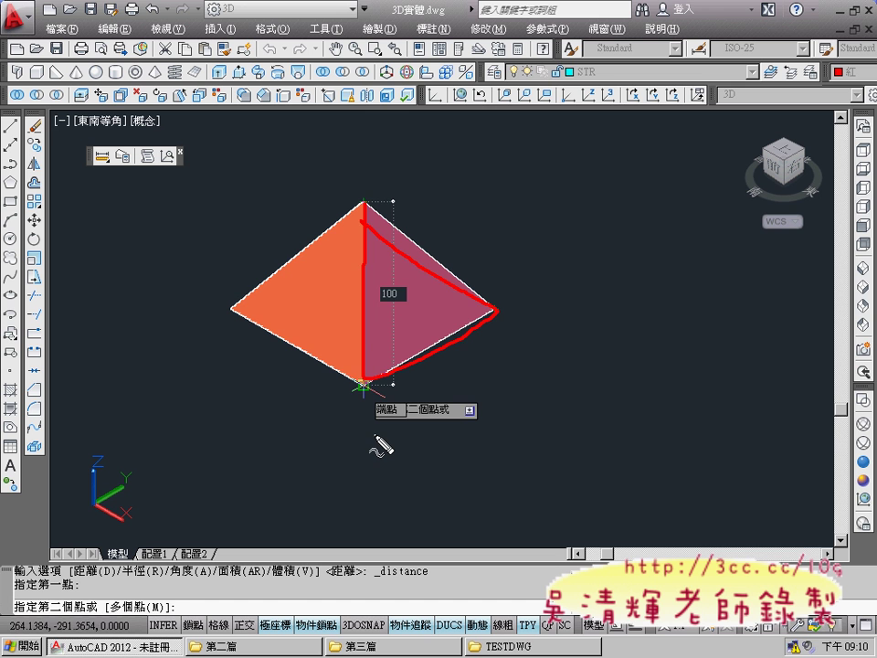
key("Escape")
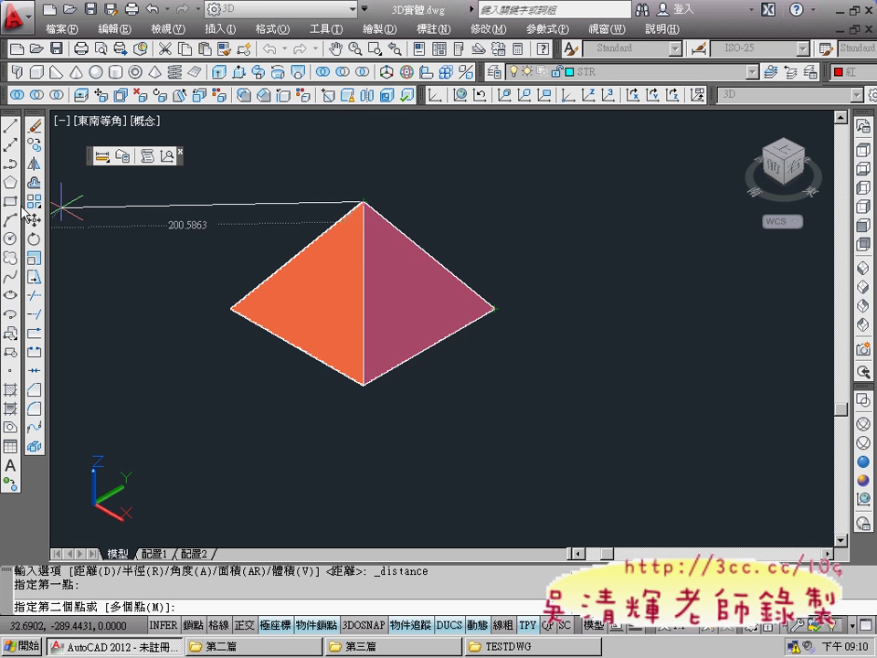
key("Escape")
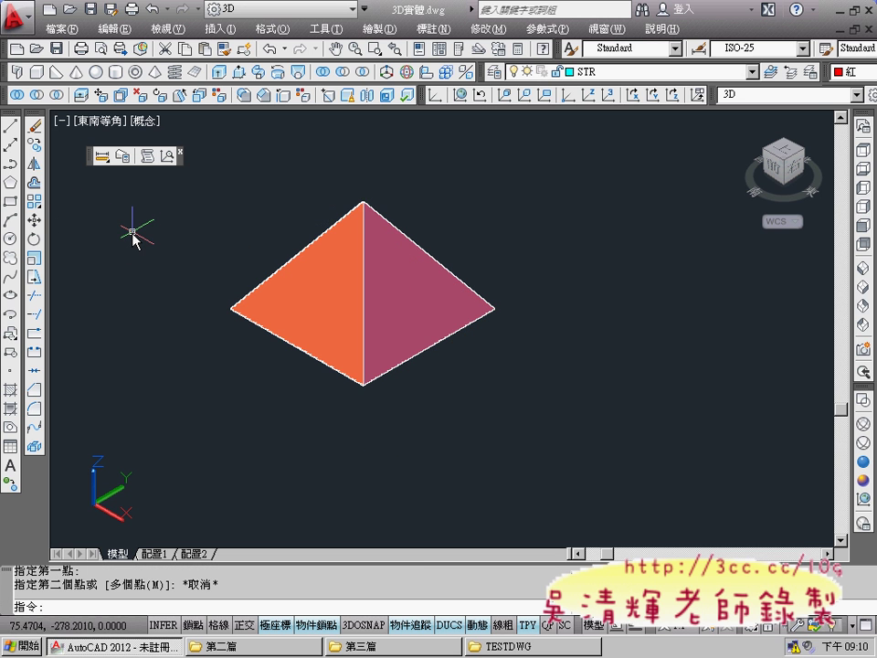
left_click(10, 201)
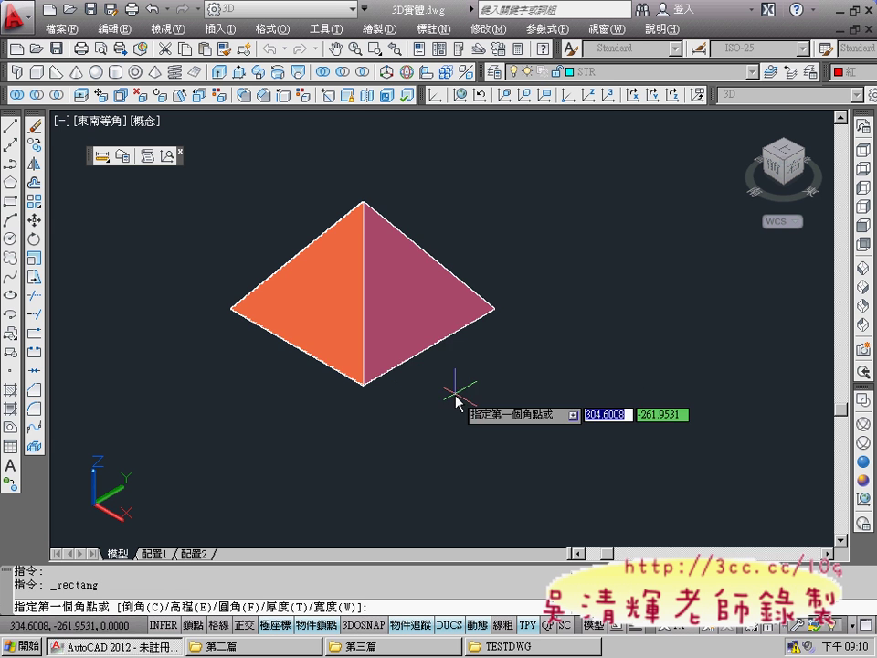
middle_click_drag(456, 395, 306, 315)
left_click(373, 371)
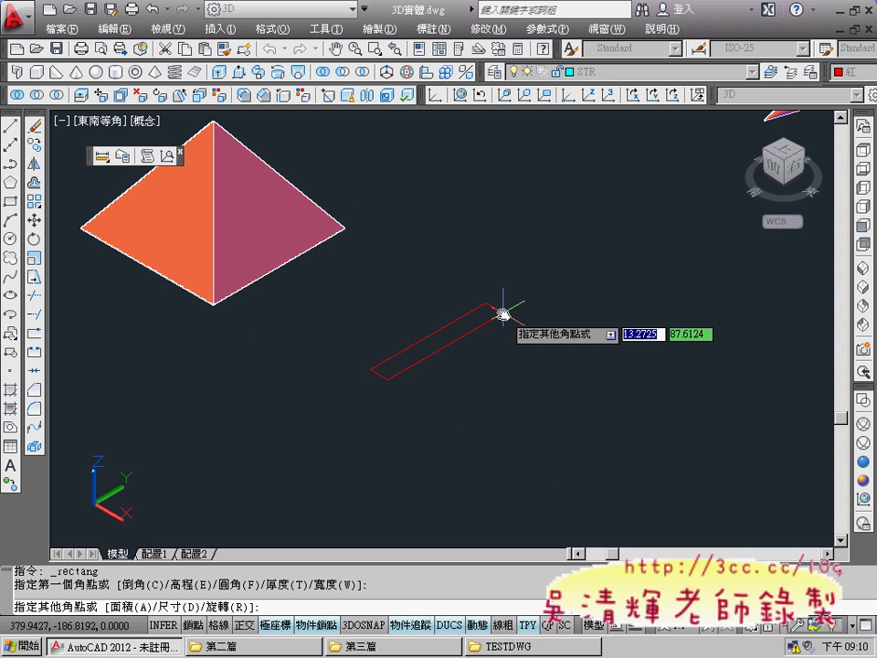
type("@100")
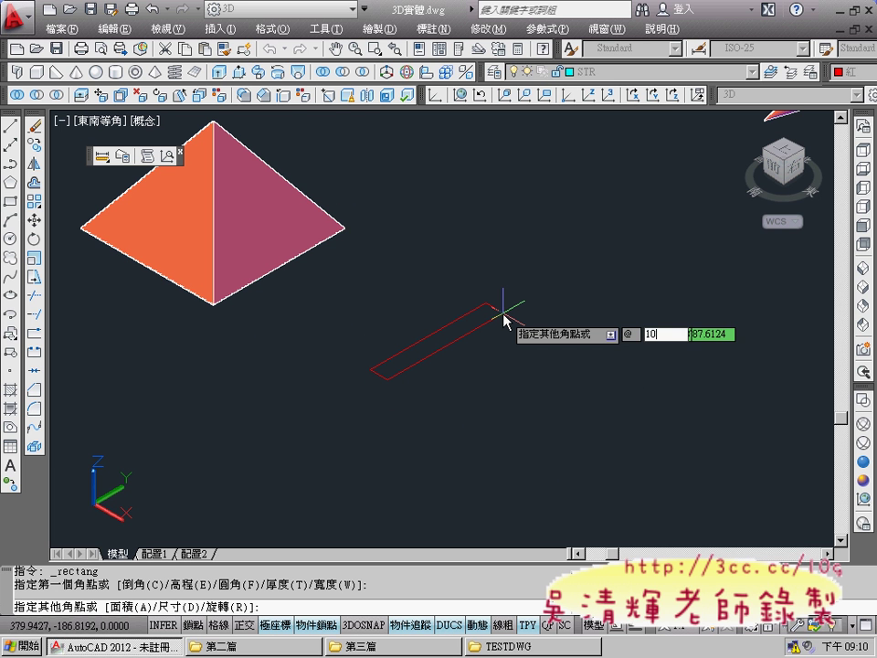
type(",100")
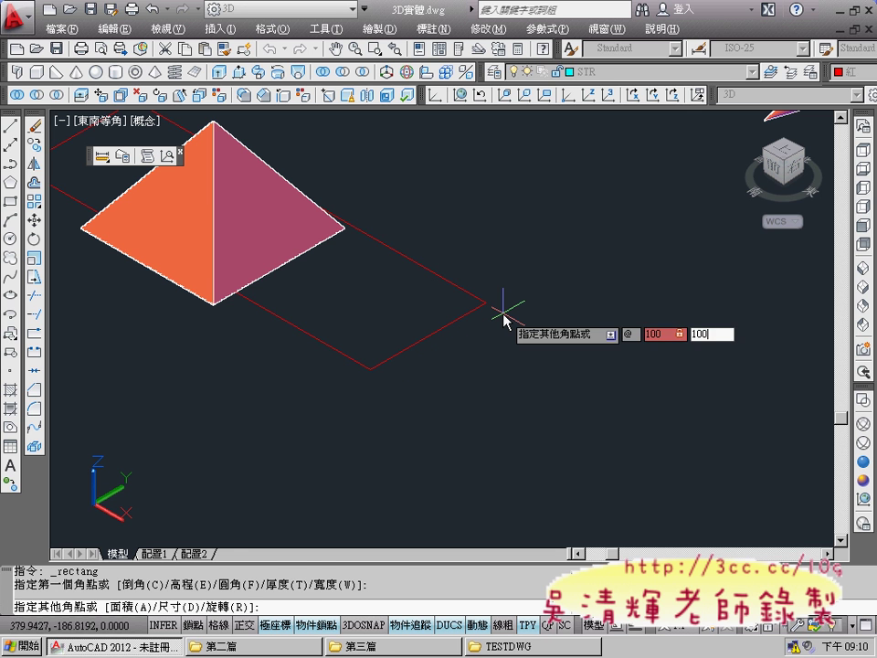
key("Return")
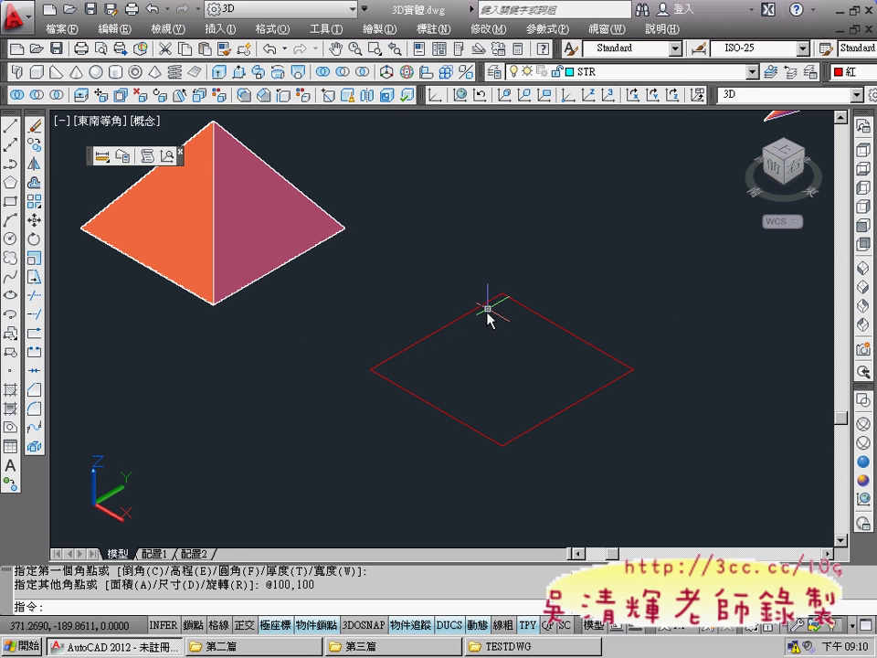
Draw a vertical line rising straight up from the square's centre.
left_click(11, 126)
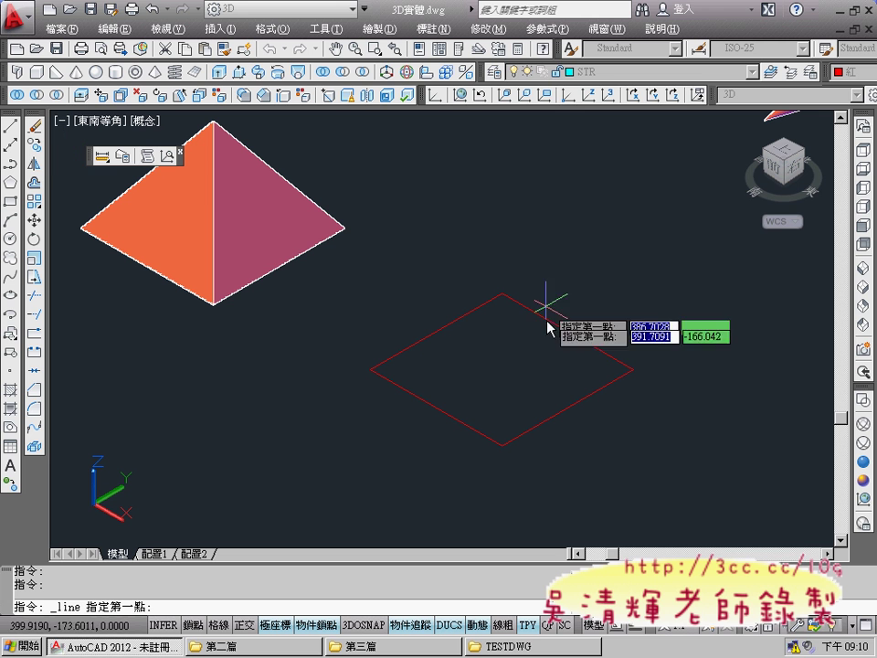
left_click(501, 370)
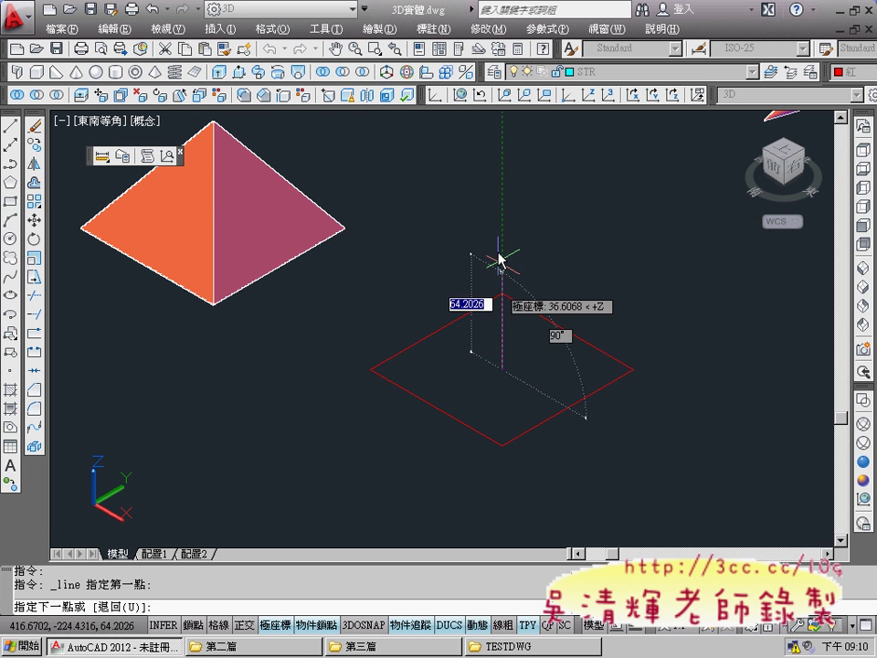
left_click(500, 172)
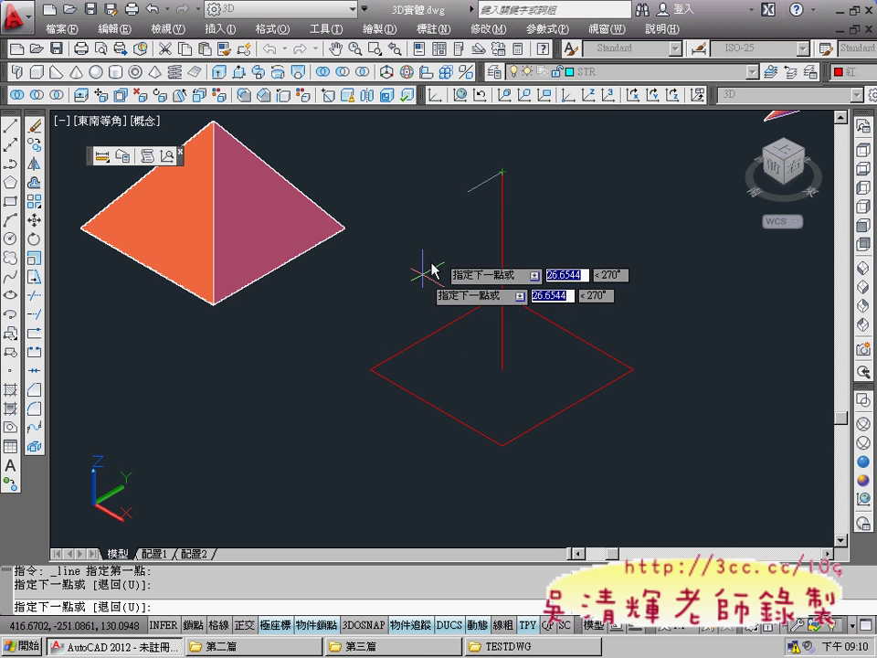
key("Return")
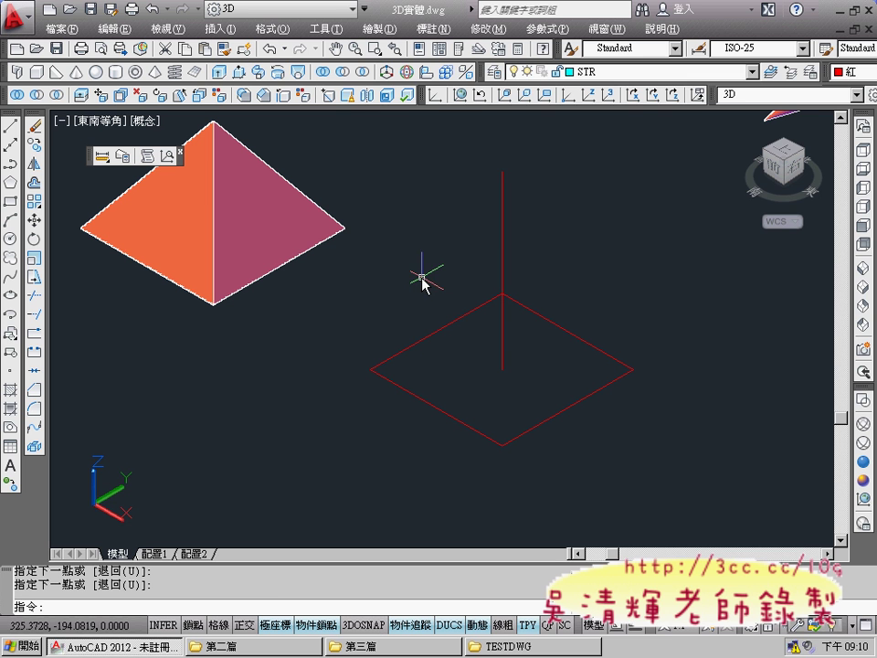
Define a 3-point UCS with origin at the square's left corner, X toward its centre.
left_click(609, 95)
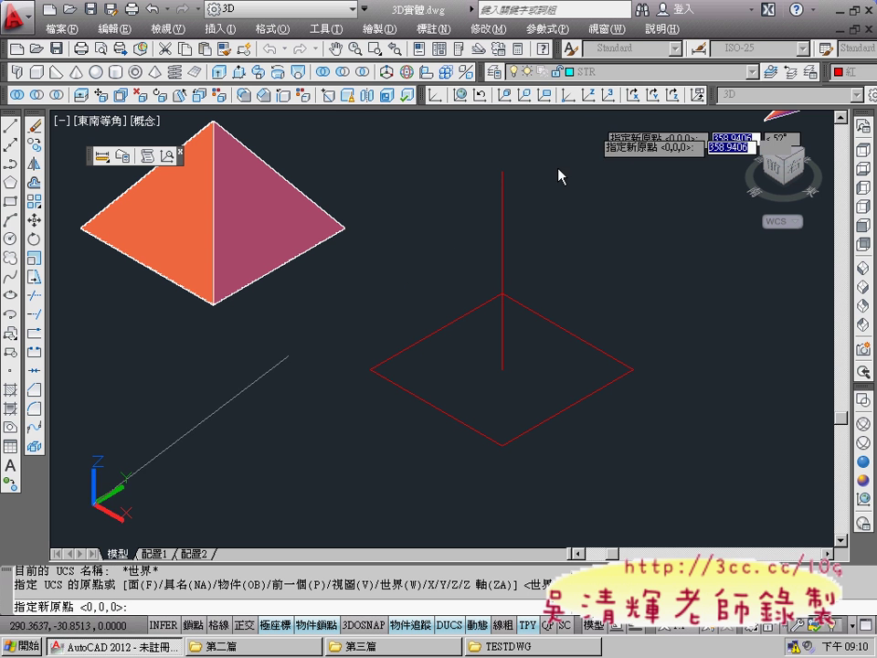
left_click(371, 369)
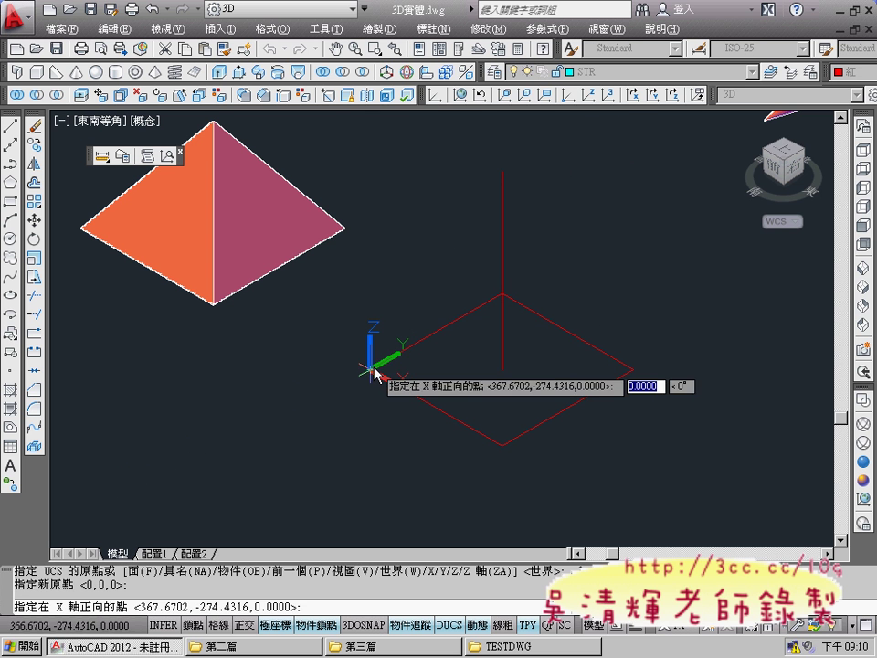
left_click(501, 369)
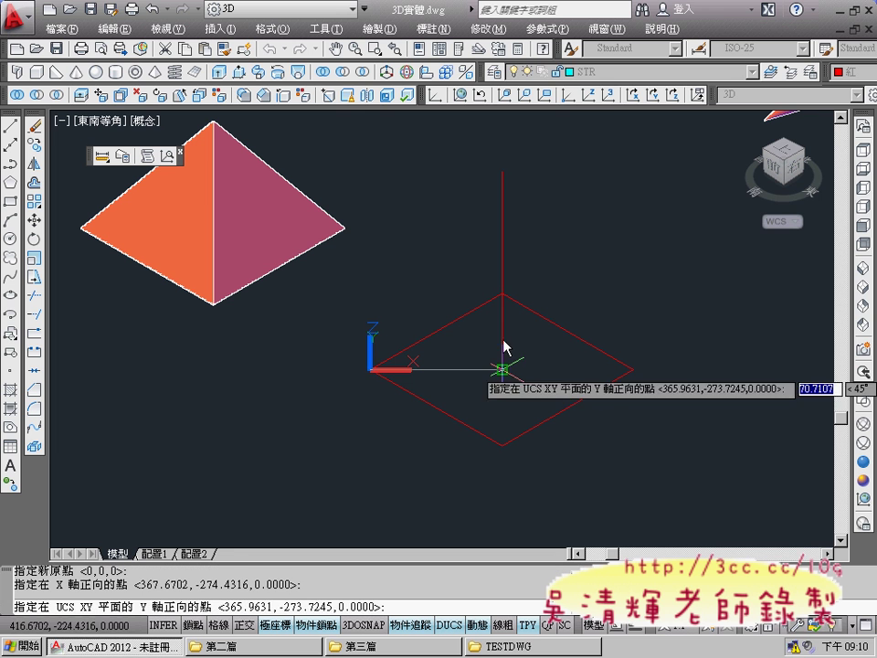
left_click(502, 172)
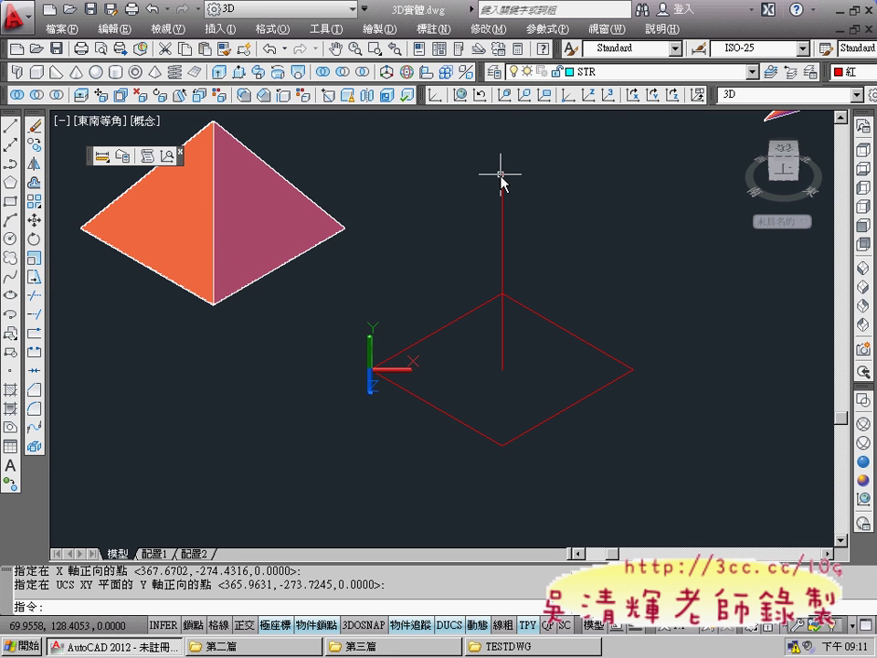
Draw a radius-100 circle centred at the new UCS origin.
left_click(10, 239)
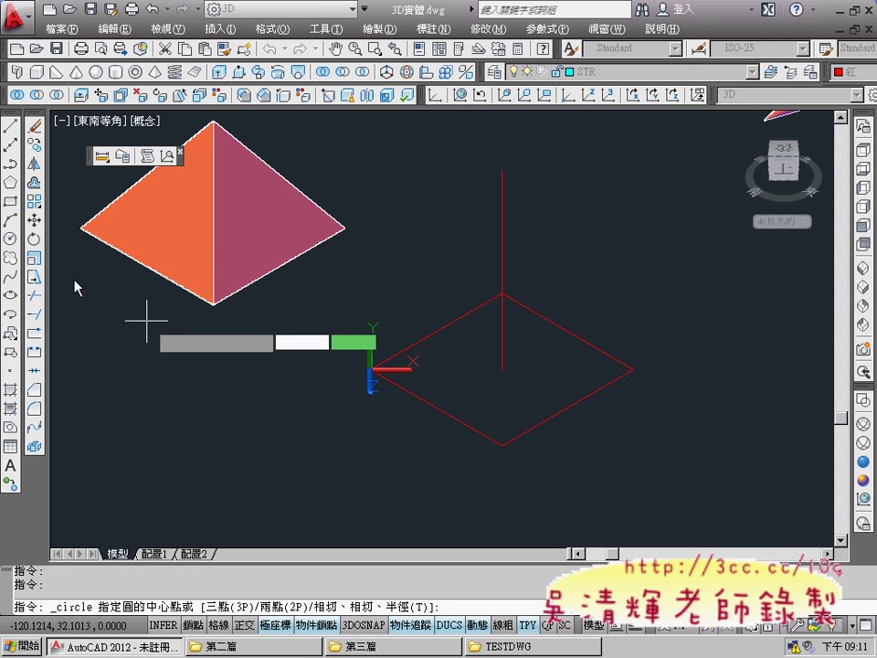
left_click(371, 370)
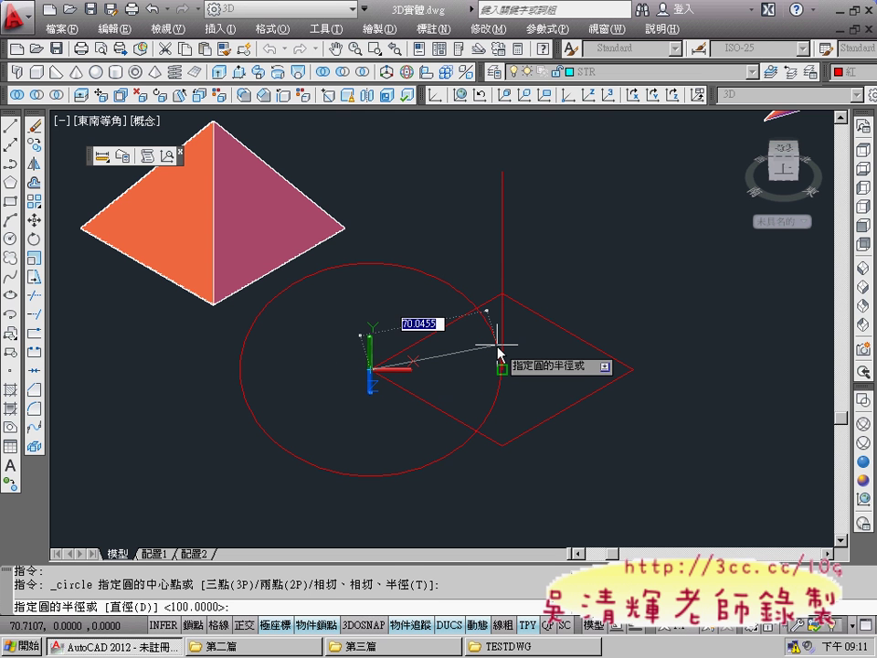
type("100")
key("Return")
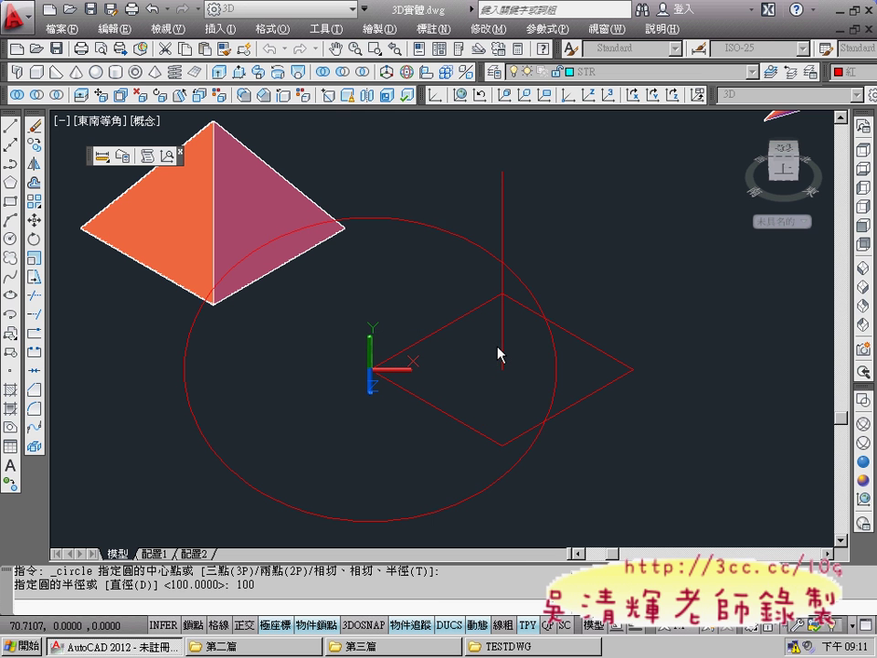
Trim the vertical line at the circle's edge, then delete the helper circle.
left_click(477, 244)
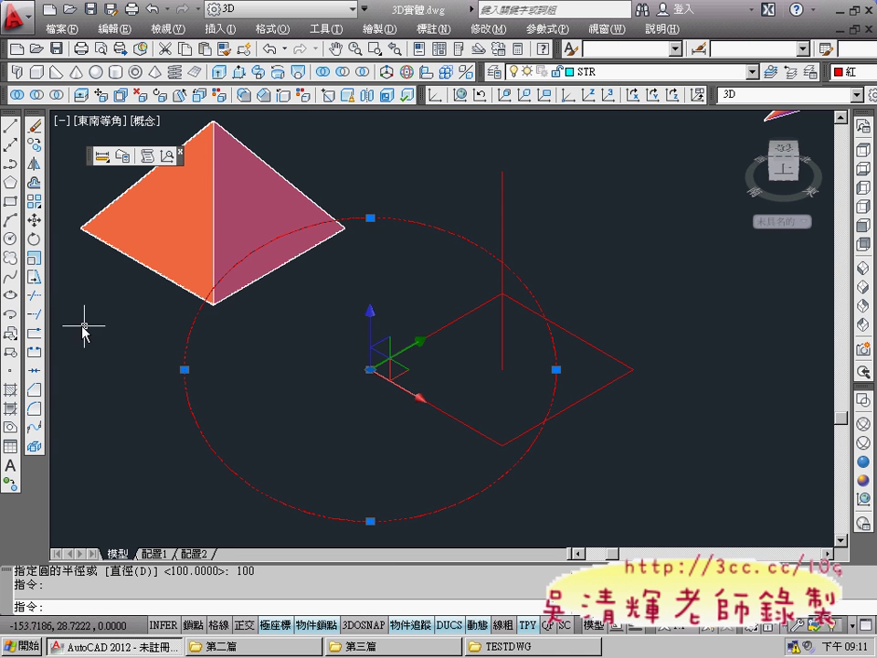
left_click(37, 300)
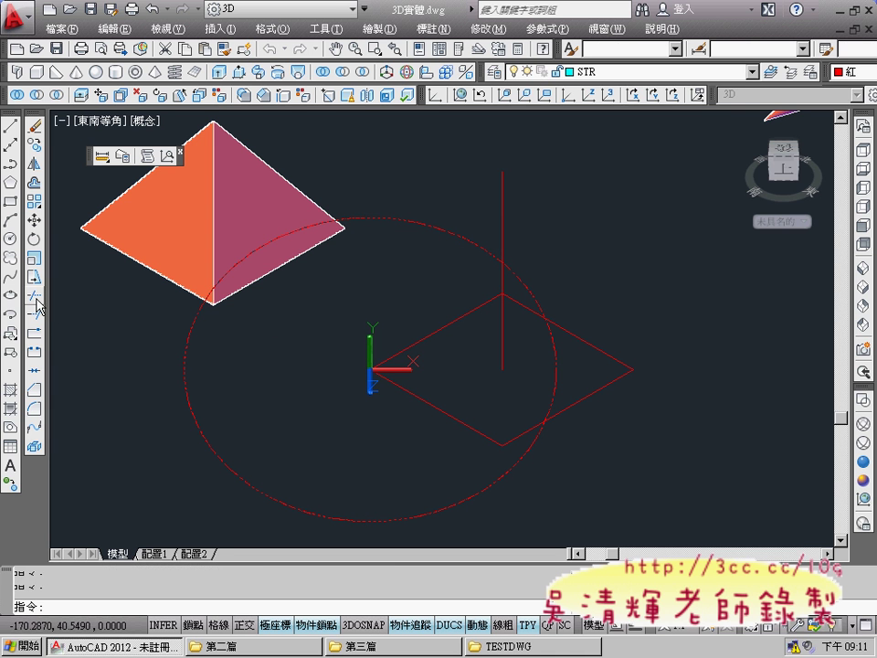
left_click(502, 223)
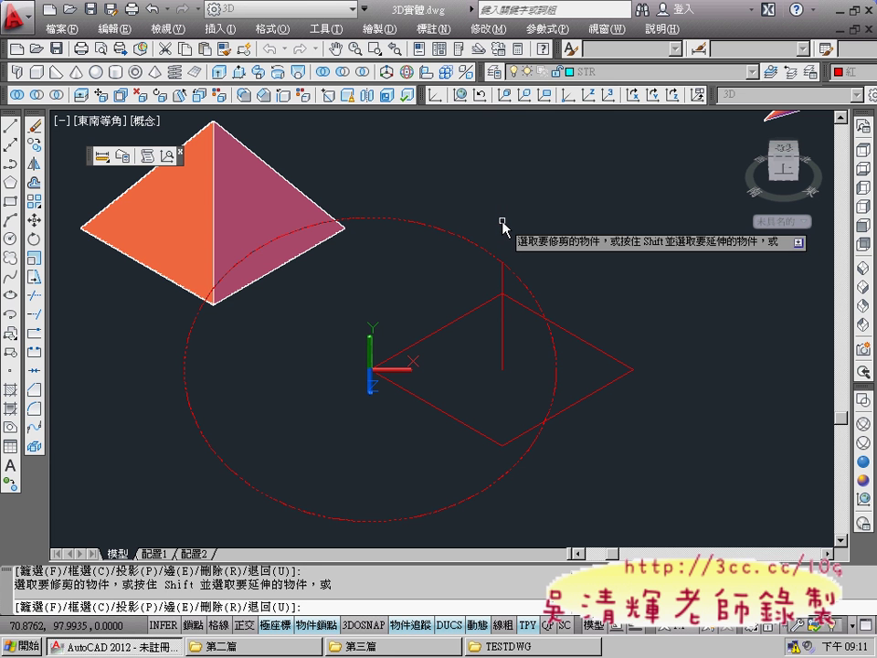
key("Escape")
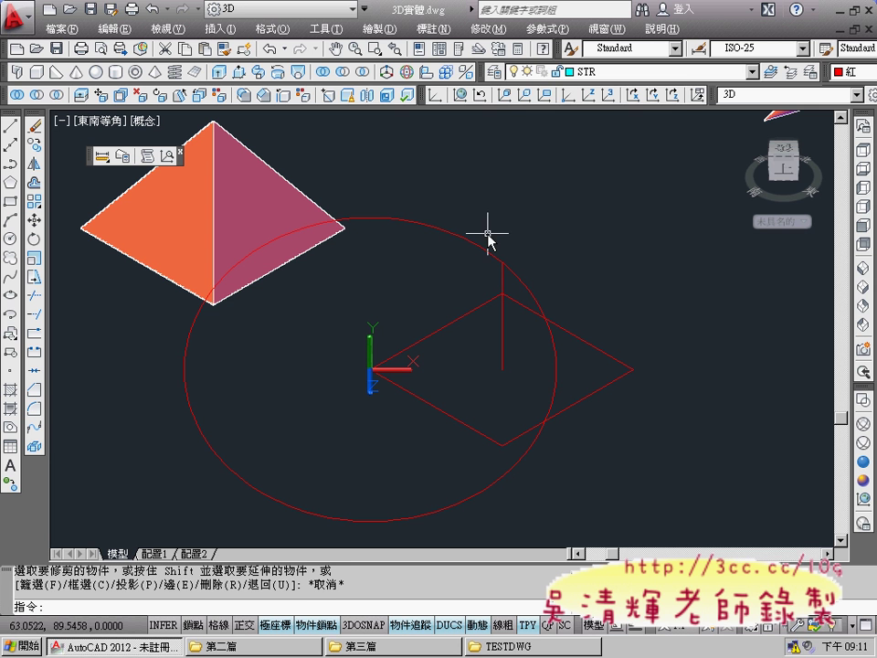
left_click(479, 244)
key("Delete")
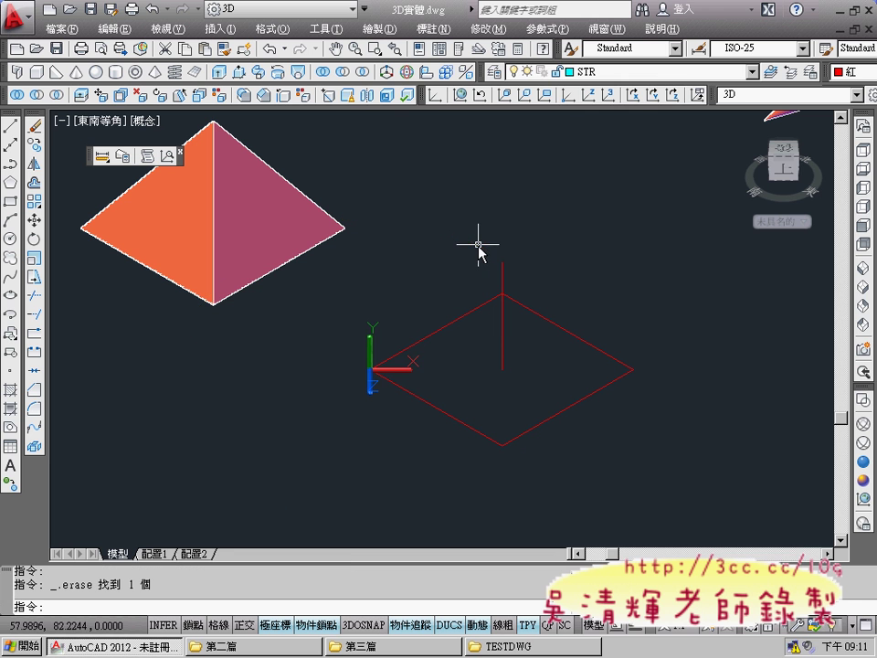
Reset UCS to World and build a pyramid from the square's centre to the shortened line's top.
left_click(462, 94)
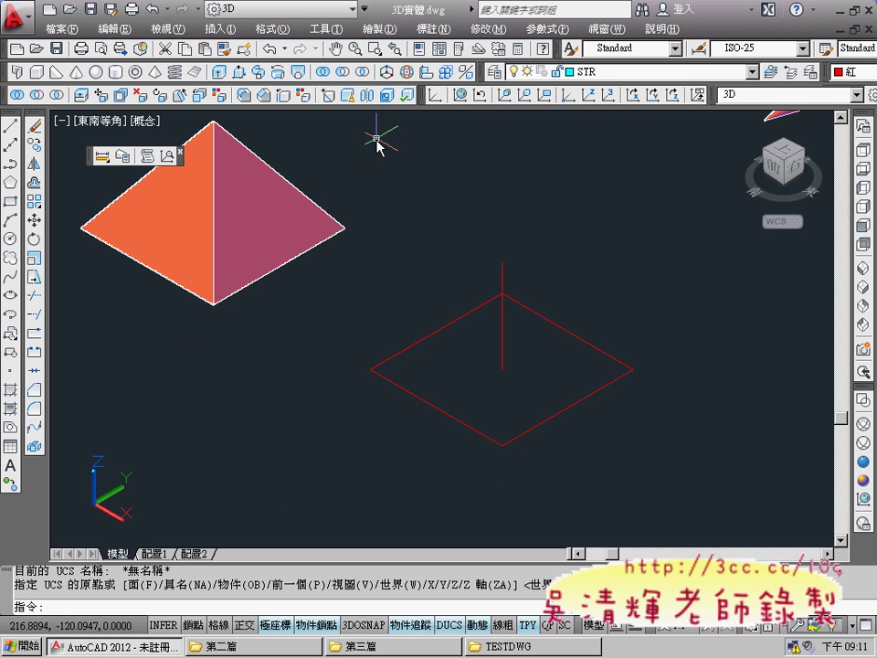
left_click(154, 76)
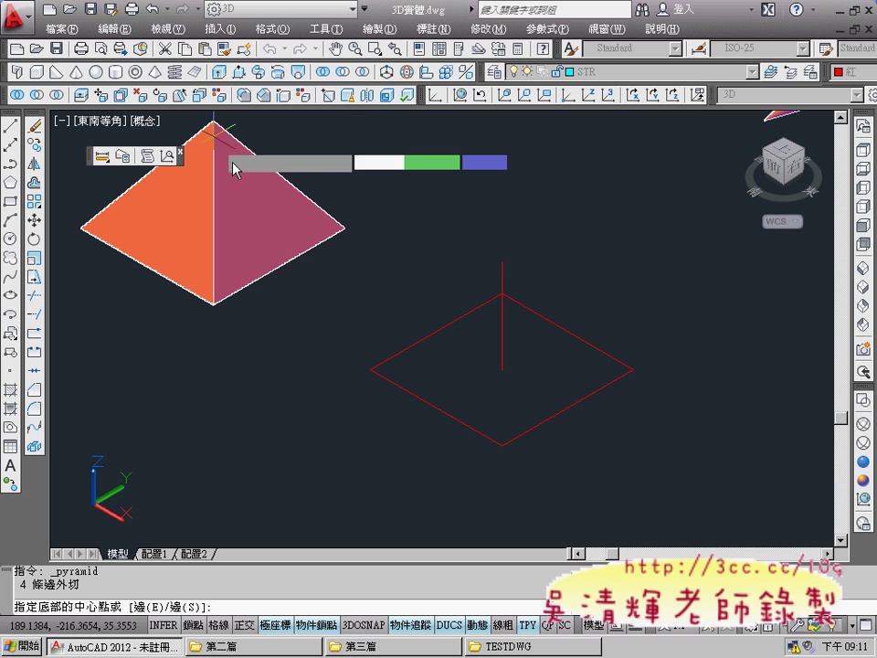
left_click(502, 369)
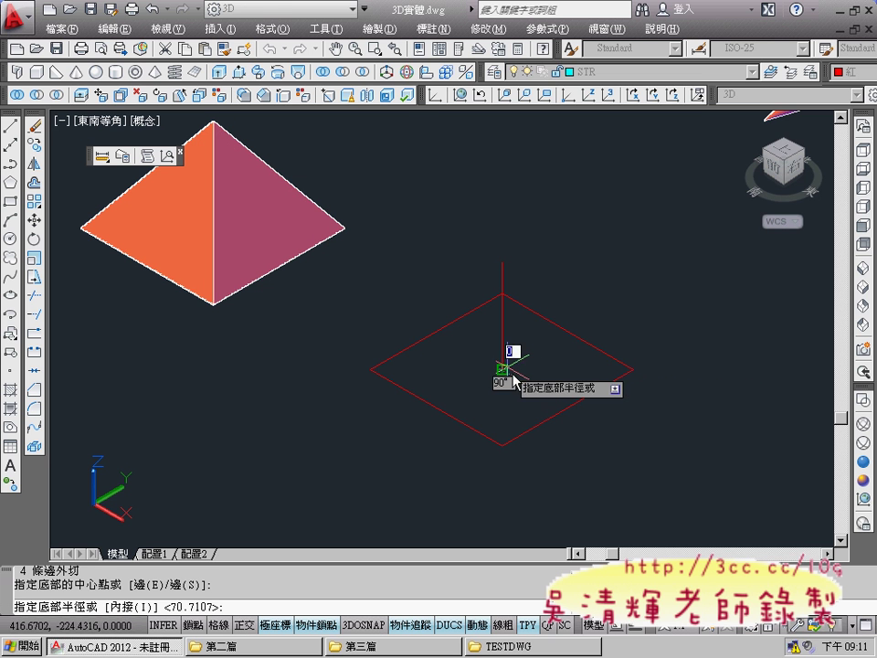
left_click(568, 409)
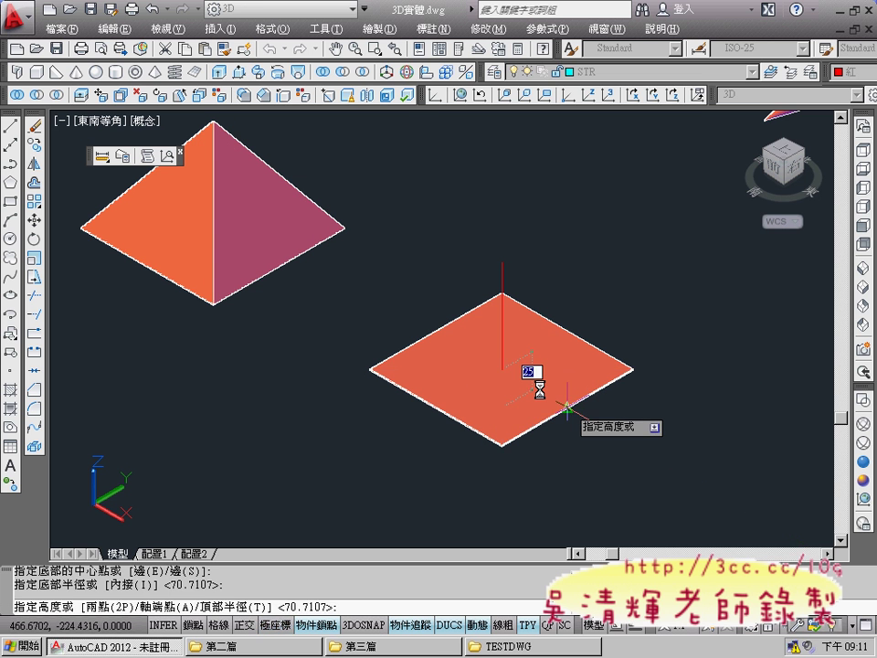
left_click(500, 265)
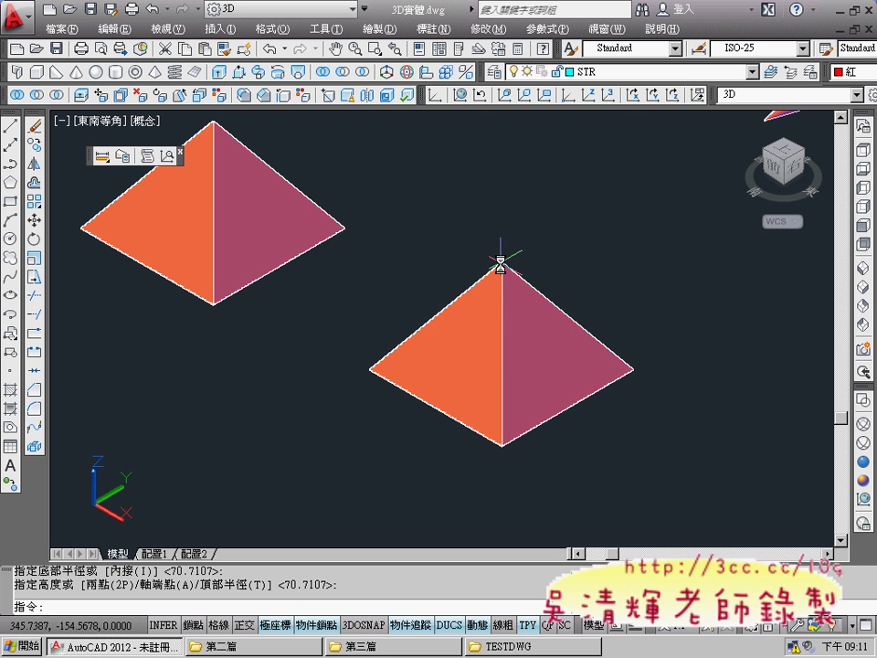